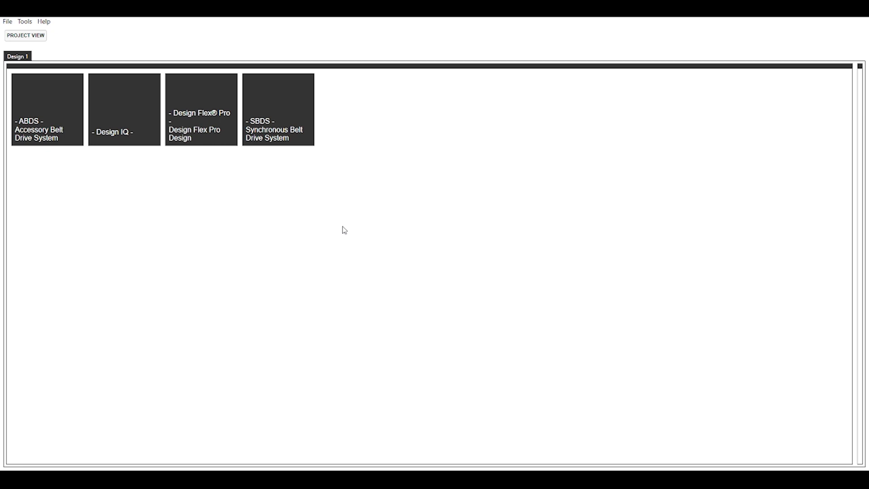
Step: Start a new Design 1 drive in the Design IQ module from the start page
click(139, 120)
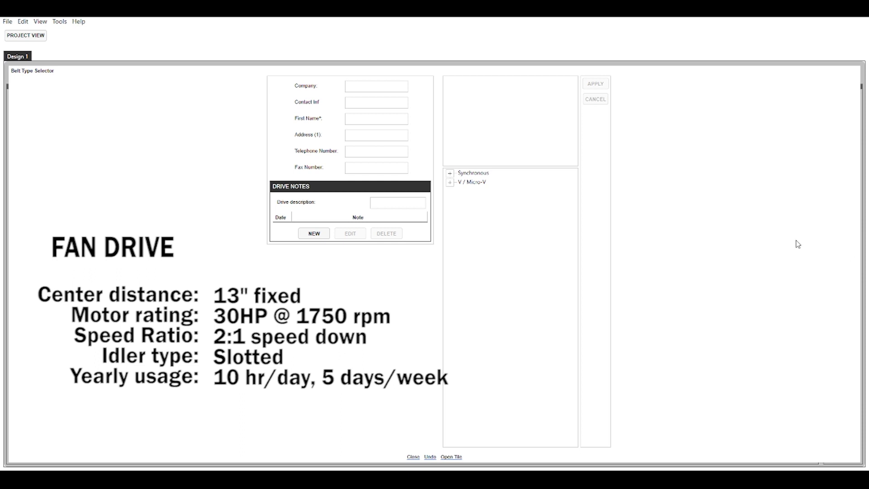
Step: Choose the NA - Poly Chain GT Carbon 8MGT synchronous belt and continue to drive geometry
click(450, 174)
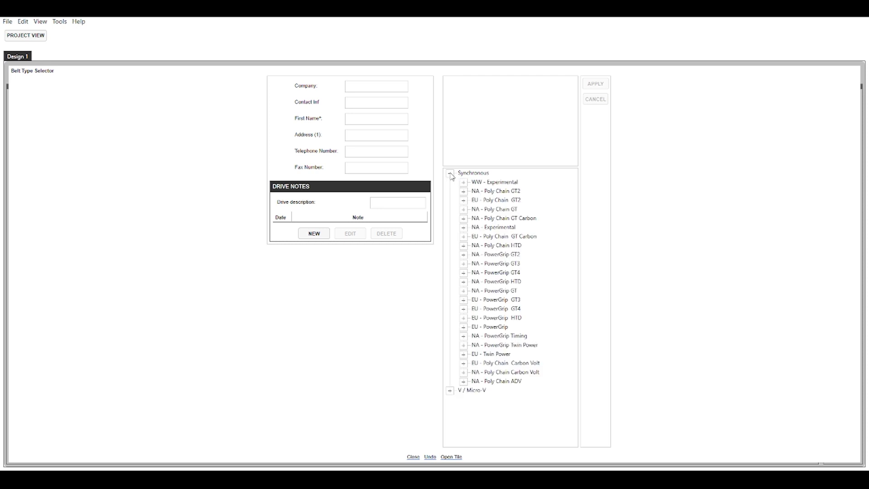
click(464, 219)
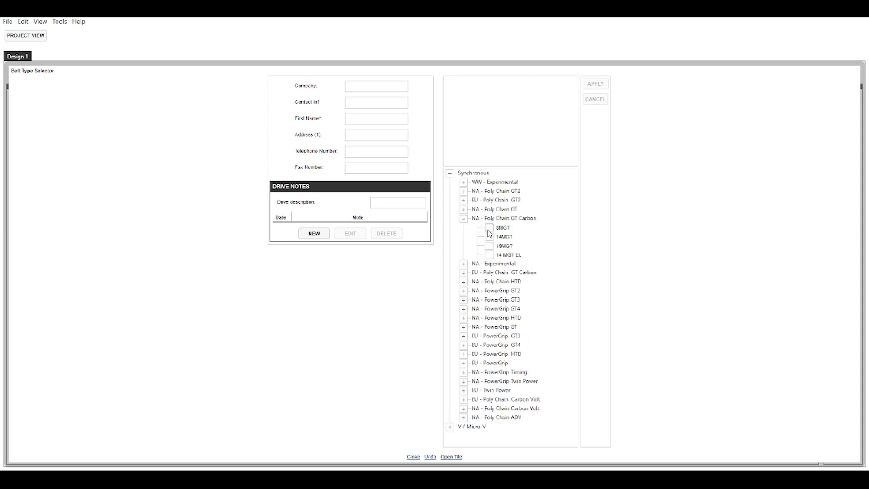
click(489, 231)
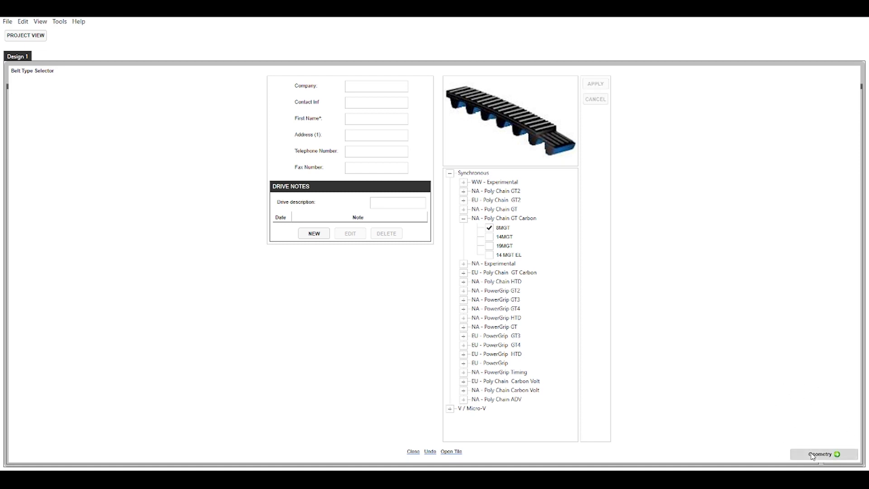
click(818, 454)
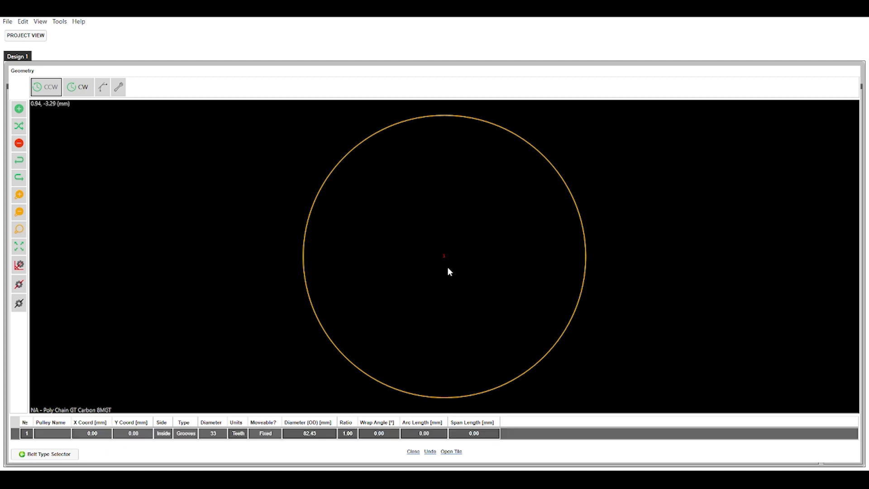
click(18, 111)
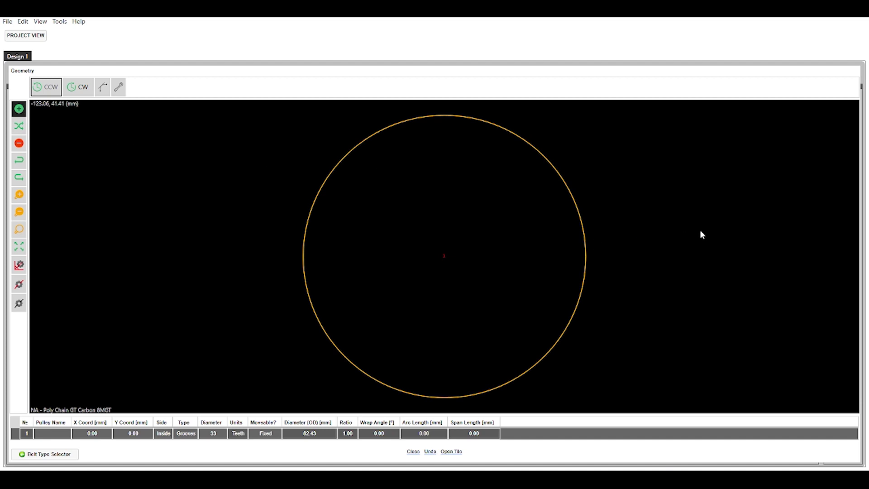
drag(700, 229, 770, 256)
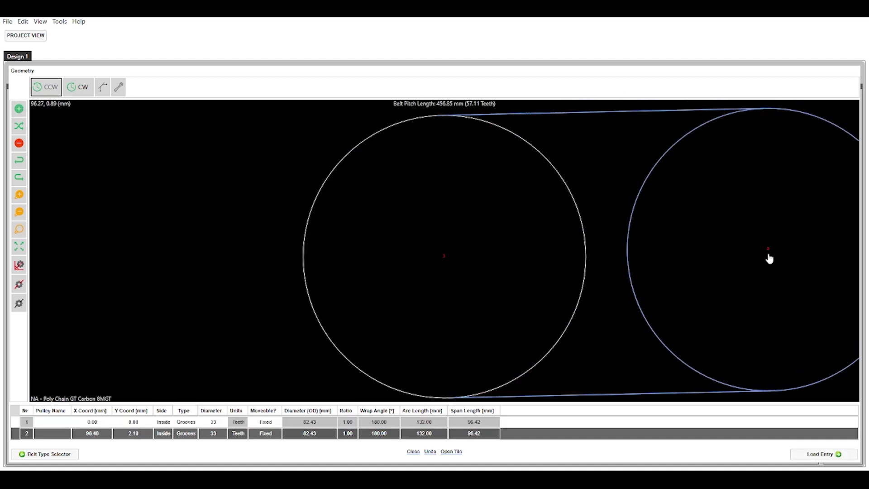
click(19, 144)
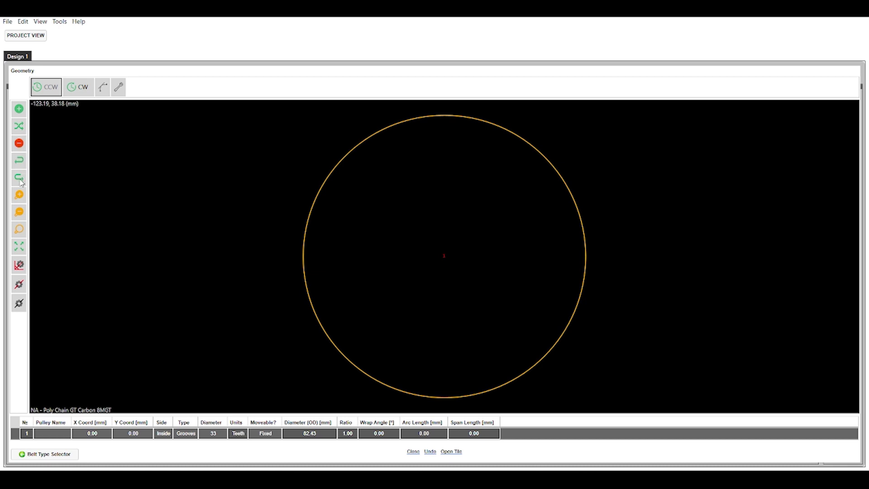
Step: Zoom to fit and drag the 33-groove pulley to about X 30.70 mm, Y -12.95 mm
click(19, 214)
click(19, 214)
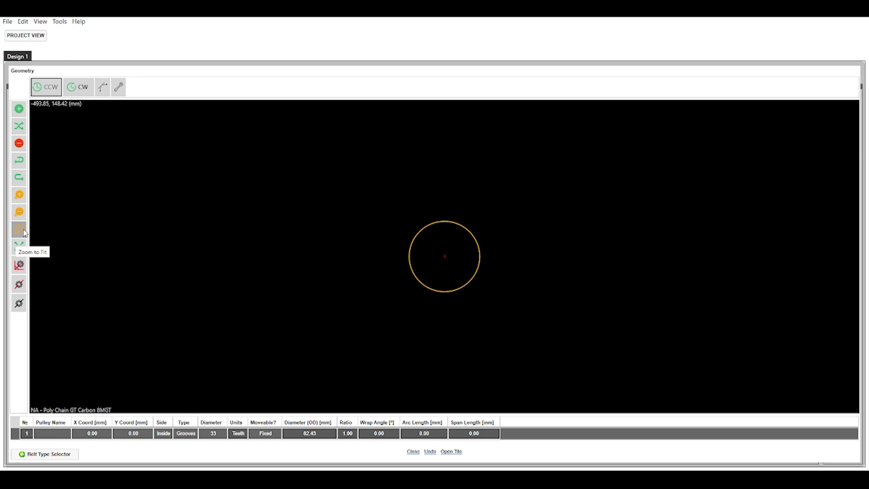
click(21, 250)
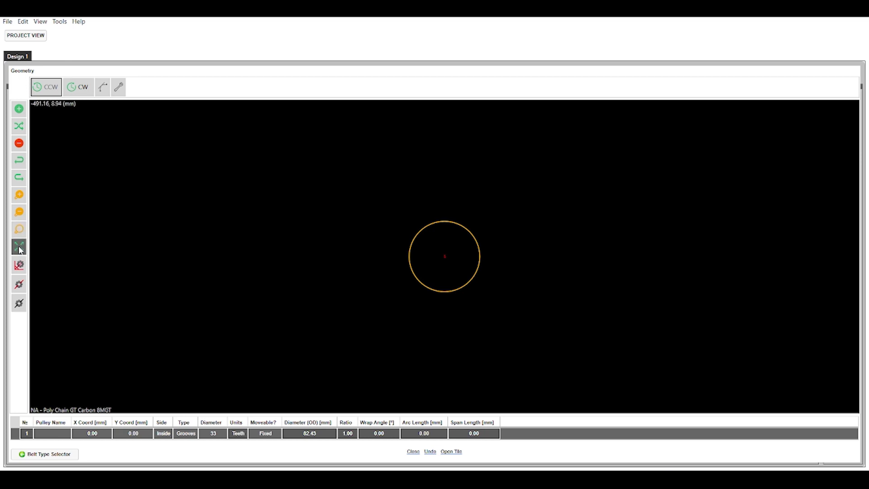
mouse_move(448, 243)
mouse_down()
mouse_move(322, 258)
mouse_move(399, 263)
mouse_move(563, 244)
mouse_move(362, 265)
mouse_move(454, 254)
mouse_move(444, 256)
mouse_up()
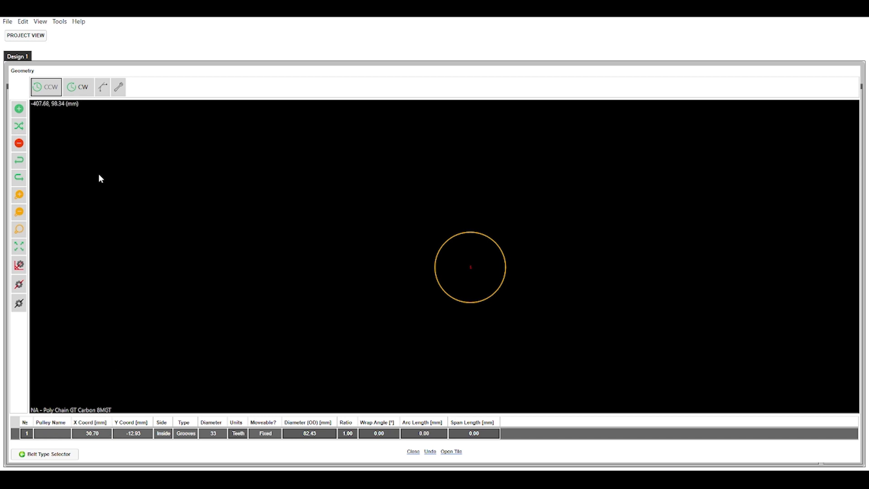
click(61, 22)
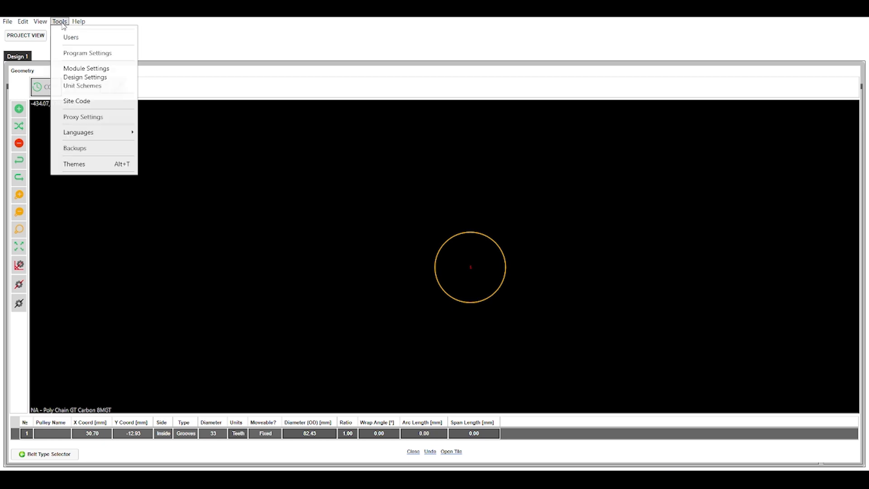
Step: Set U.S. Customary as both the default and current unit scheme and apply it
click(77, 86)
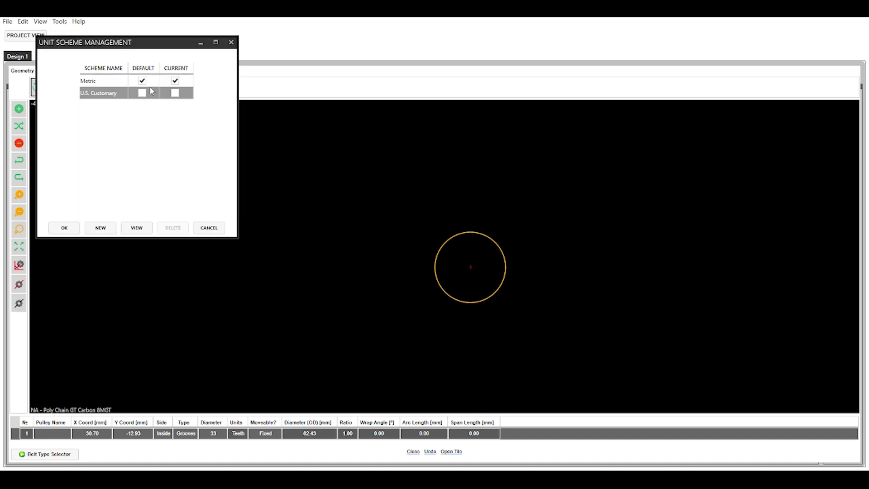
click(142, 93)
click(175, 94)
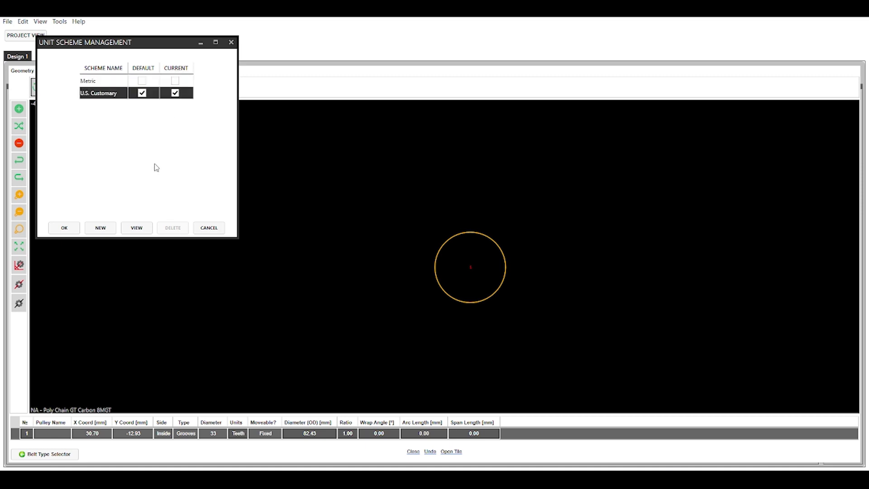
click(66, 230)
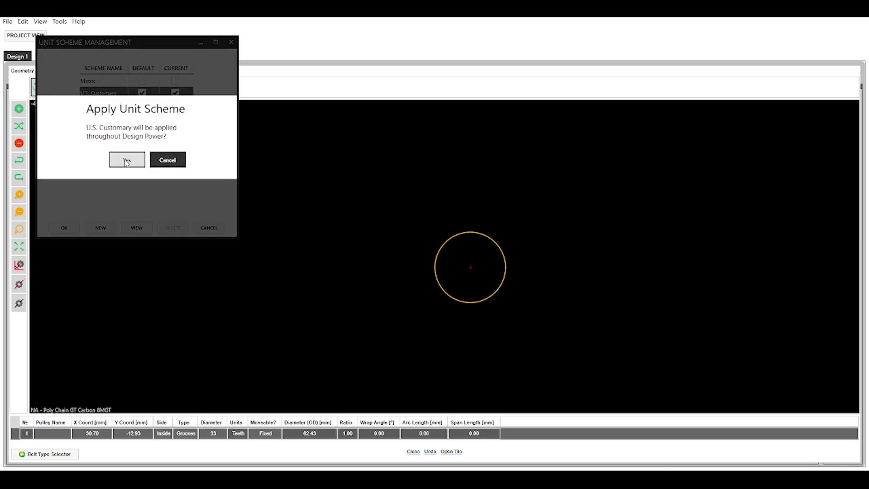
click(127, 159)
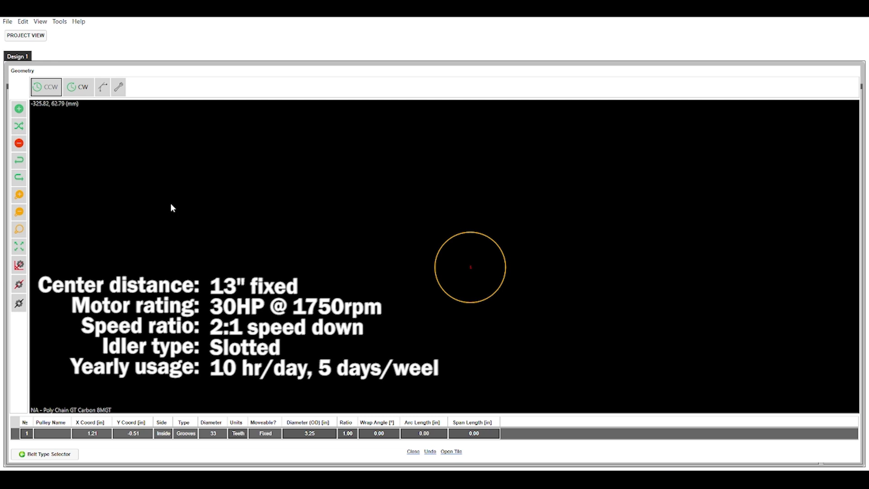
Step: Add a second pulley to the right and set pulley 1 to X 0, Y 0
click(19, 109)
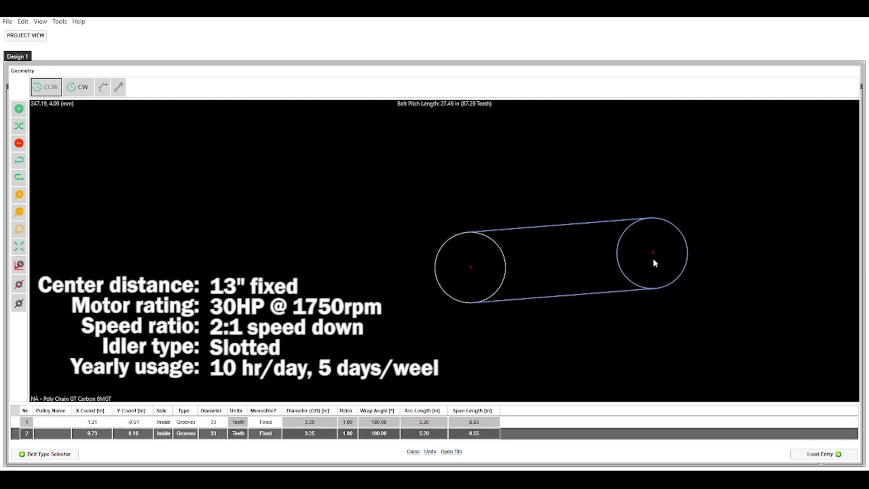
click(651, 268)
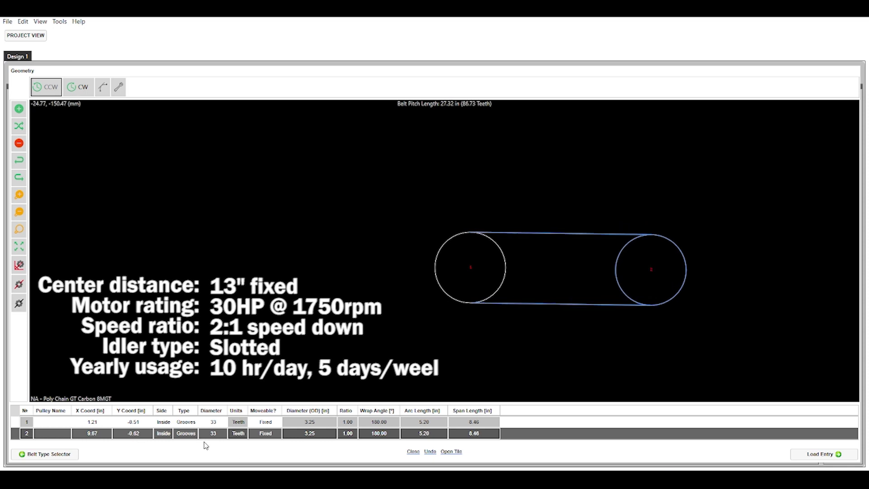
double_click(102, 421)
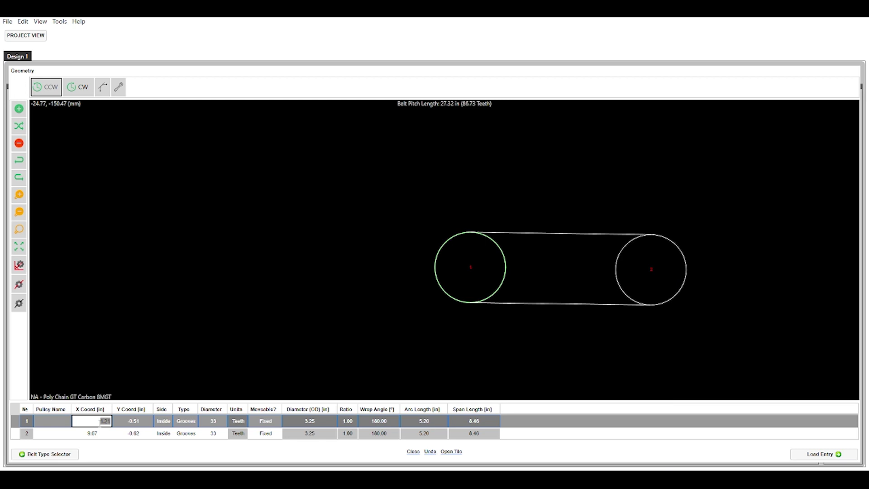
text(1.00)
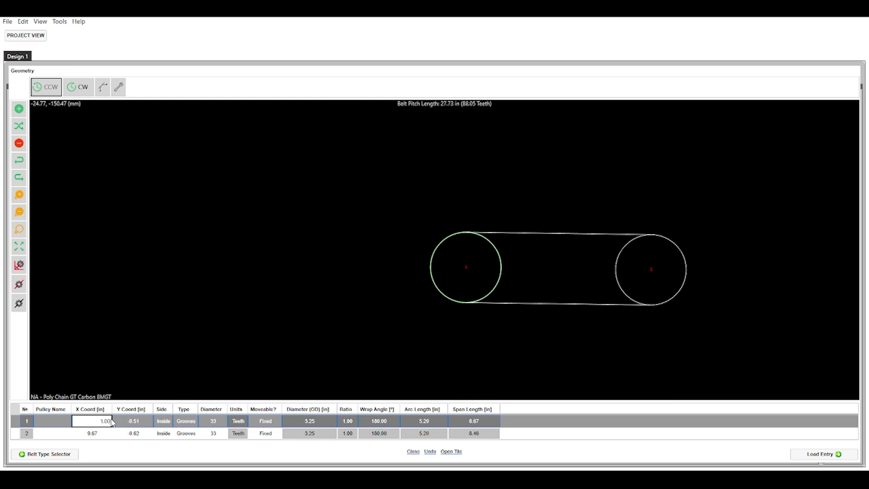
double_click(109, 421)
text(0)
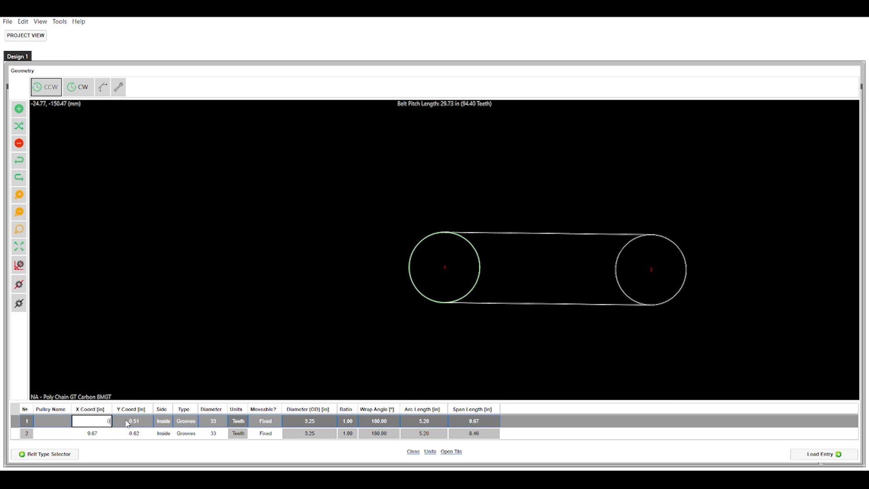
double_click(135, 420)
text(0)
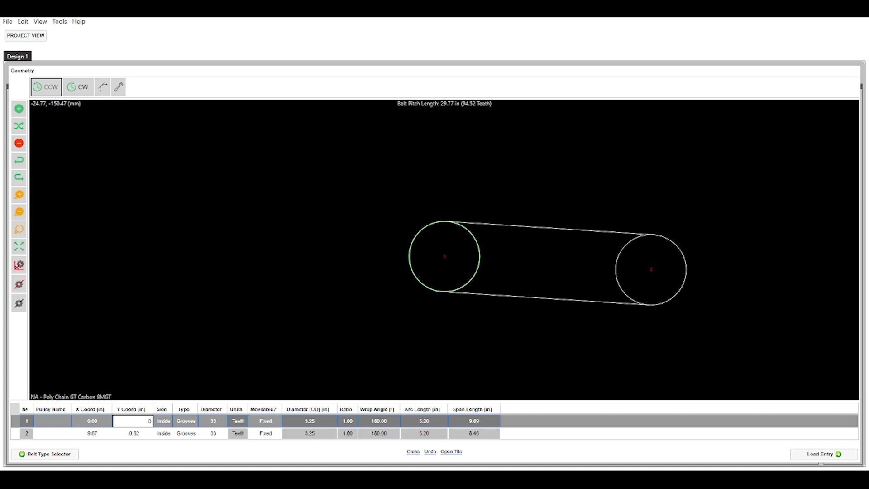
Step: Place pulley 2 at X 13 in, Y 0 in
double_click(104, 433)
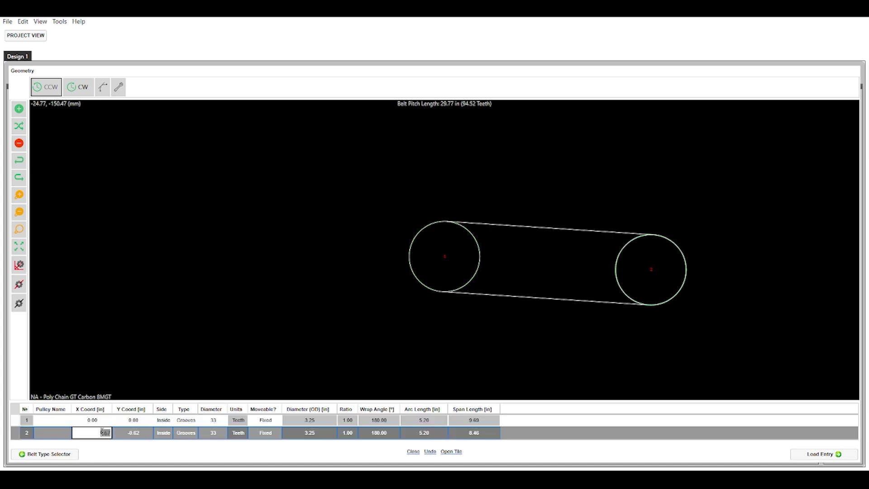
text(0)
key(BackSpace)
text(13)
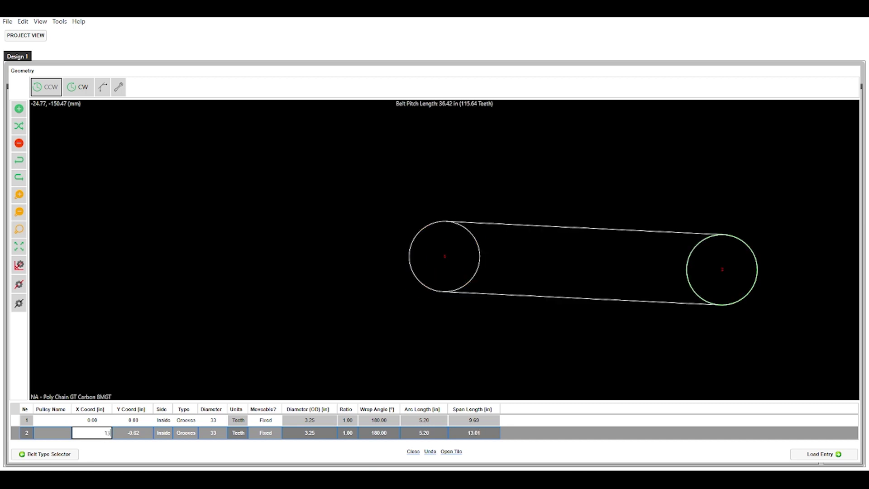
double_click(137, 431)
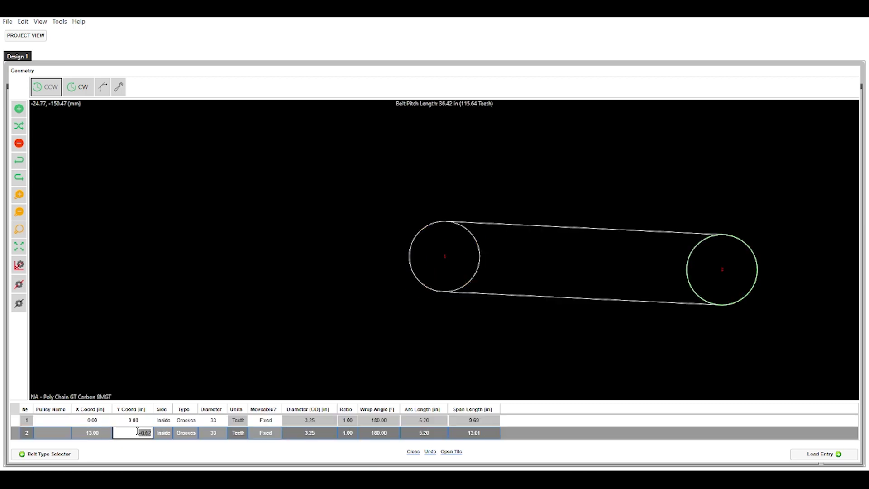
text(0)
key(Tab)
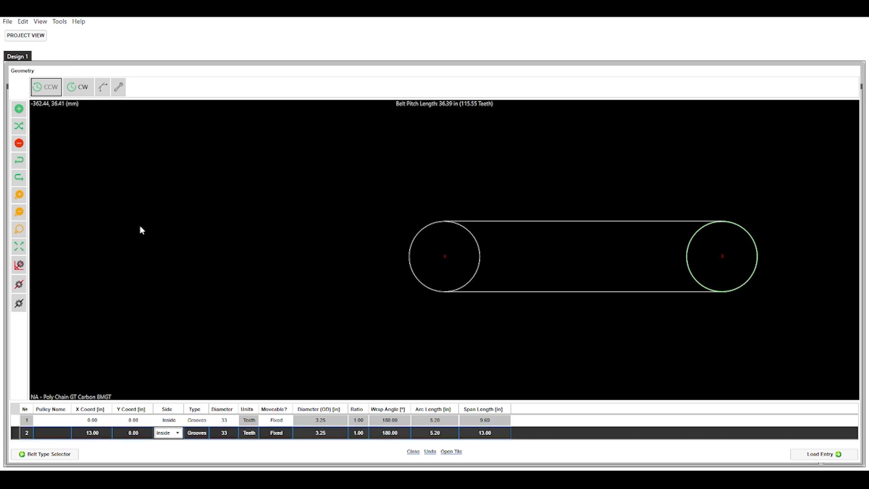
click(19, 109)
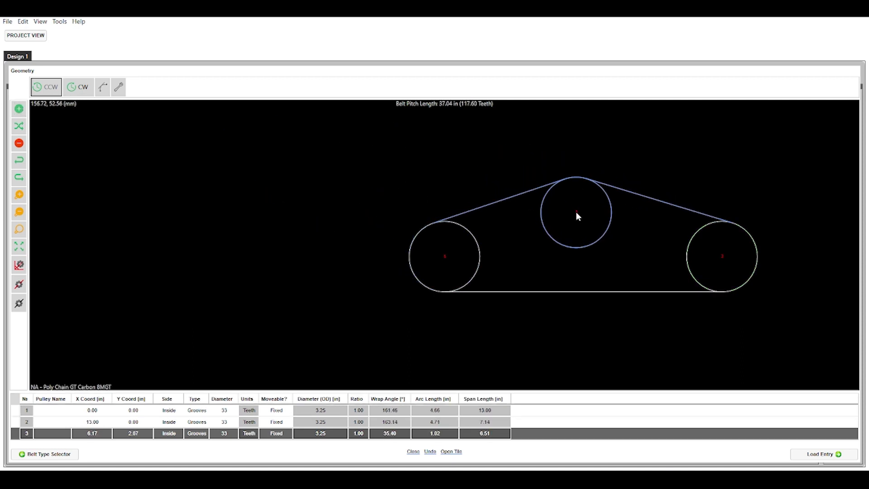
Step: Place a third pulley above the belt span and make it an outside flat idler
click(575, 211)
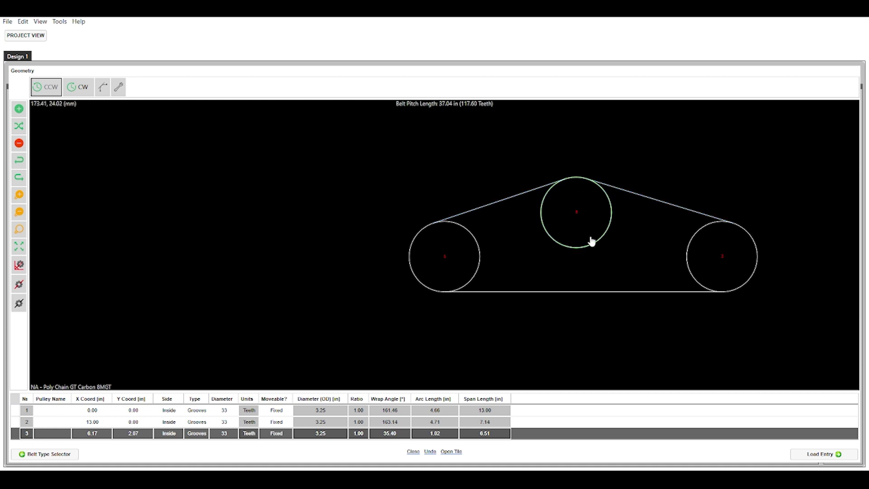
click(19, 131)
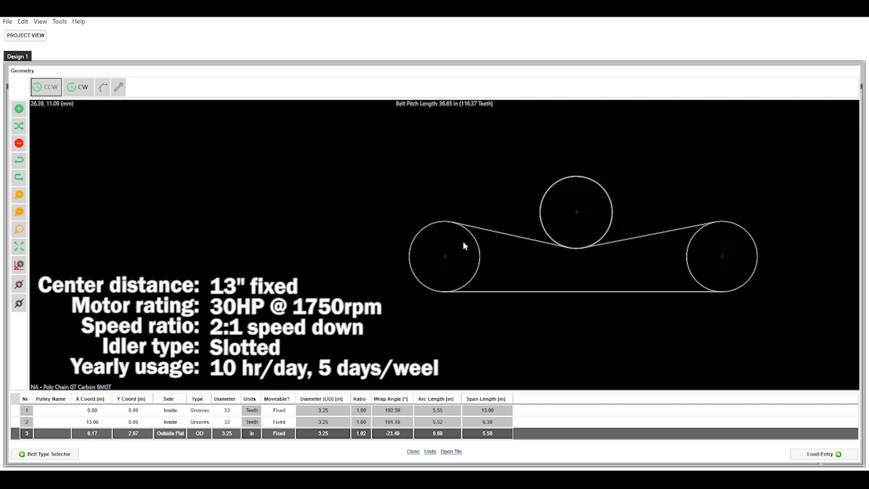
Step: Enter Motor and Fan in the Pulley Name cells of rows 1 and 2
click(53, 410)
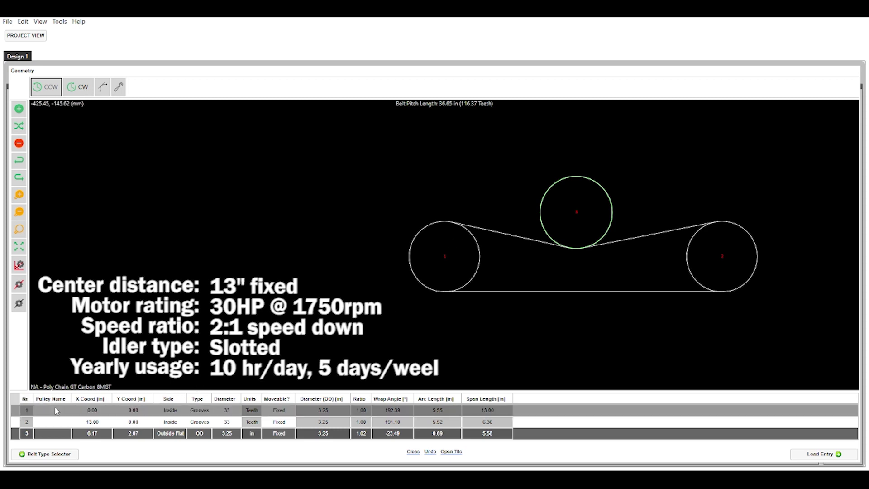
click(53, 410)
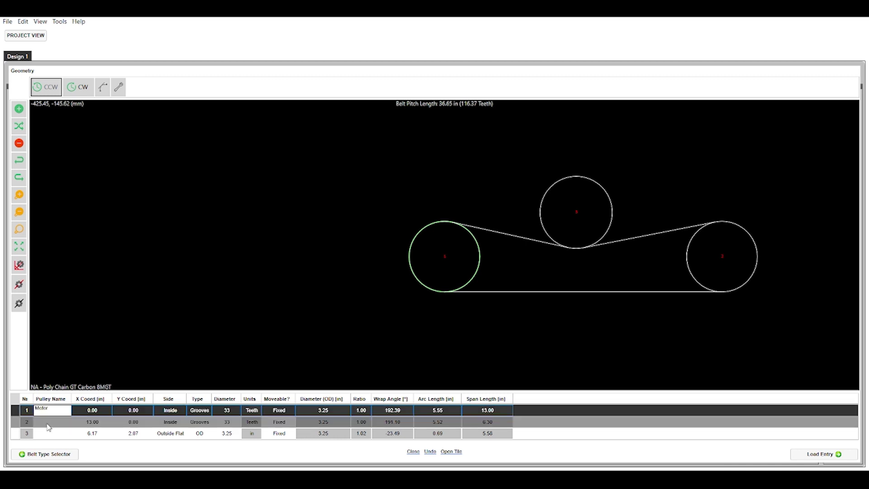
click(47, 422)
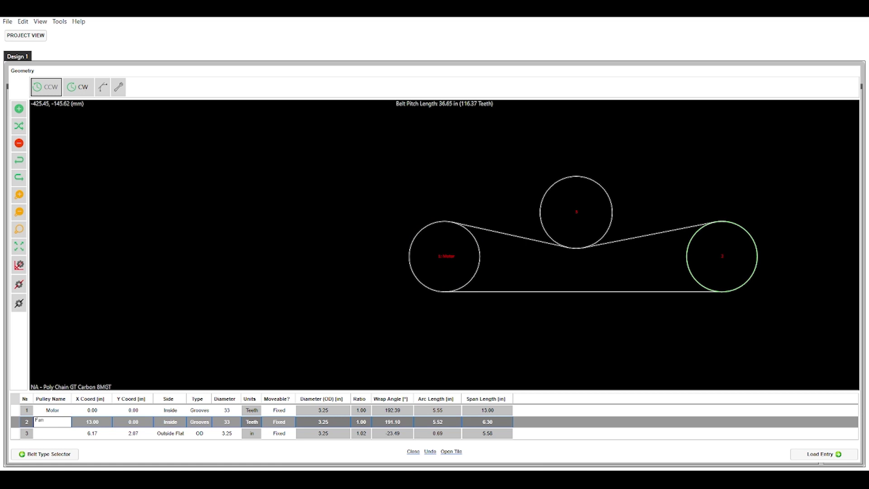
click(49, 433)
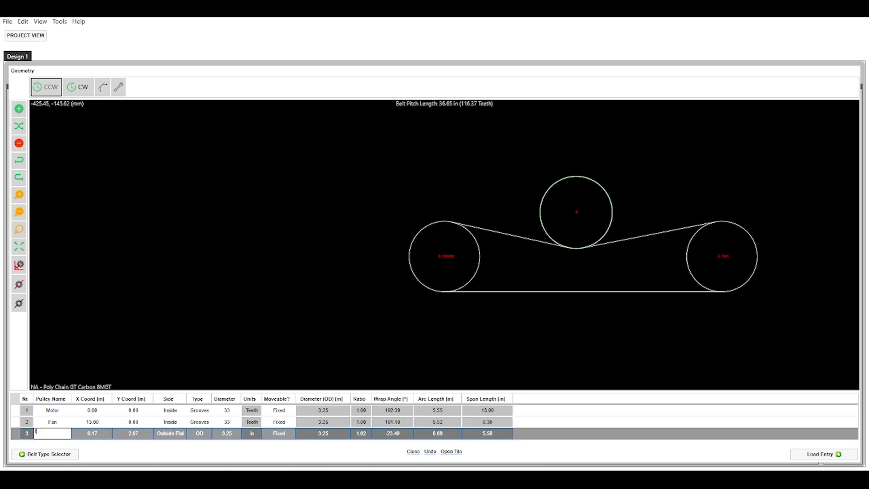
Step: Give the Motor pulley 45 grooves and the Fan pulley 90 grooves
text(Idler)
key(BackSpace)
key(BackSpace)
key(BackSpace)
key(BackSpace)
key(BackSpace)
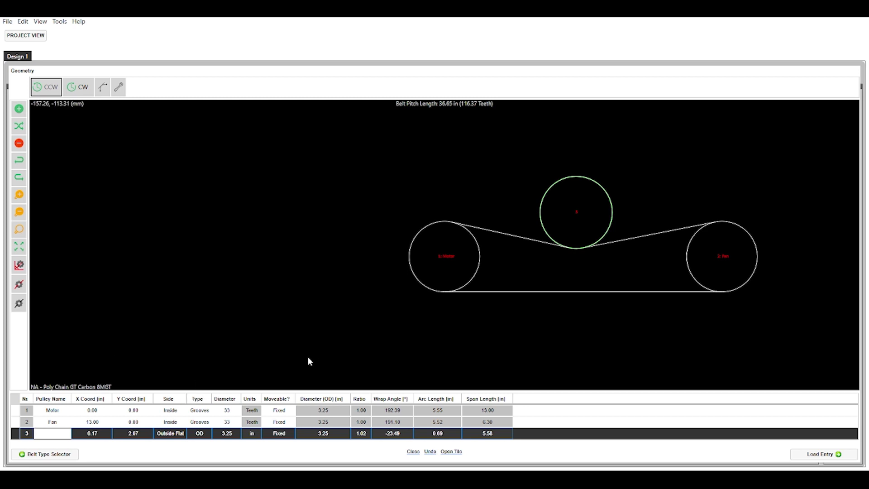
click(234, 410)
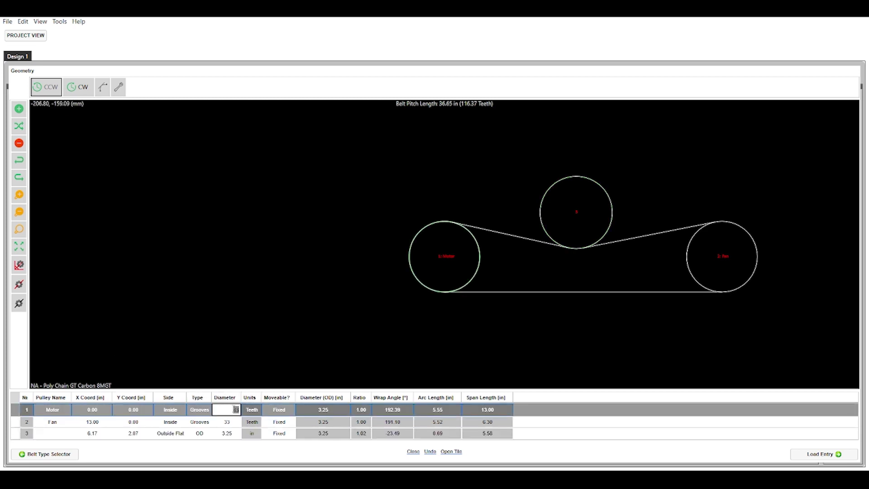
text(45)
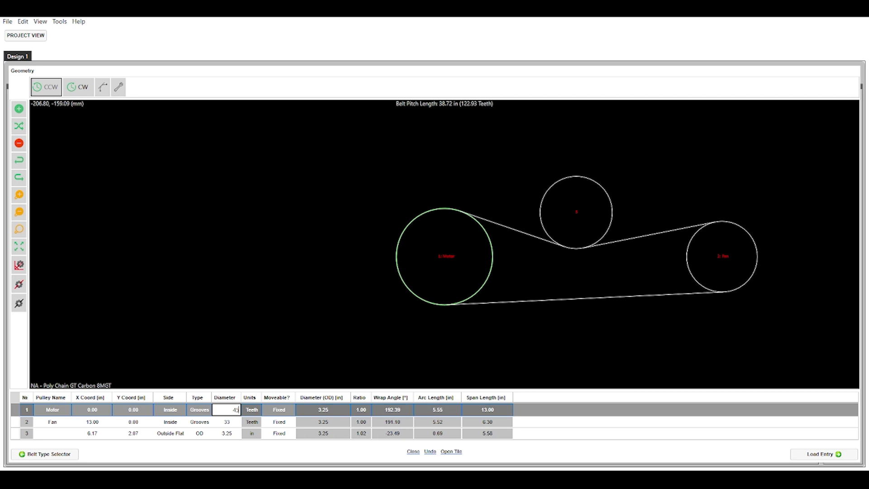
click(230, 433)
click(231, 422)
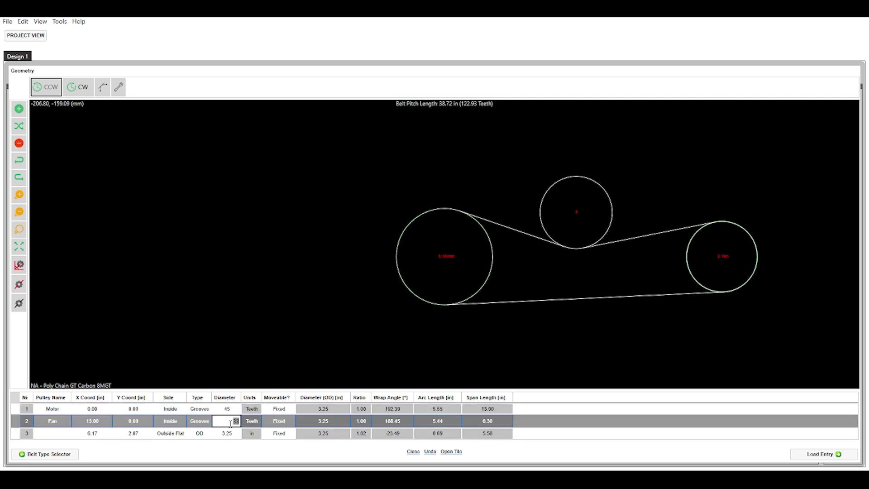
text(90)
key(Tab)
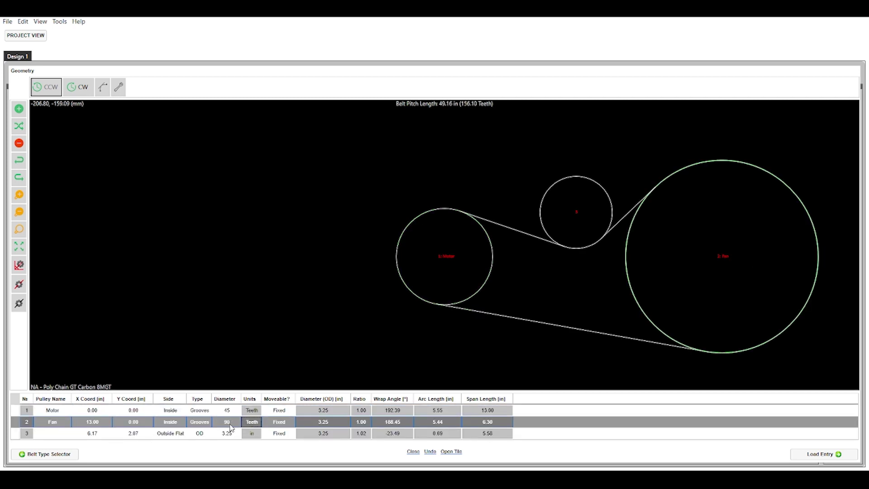
Step: Shrink the idler to 3.00 in diameter and drag it slightly left
click(226, 433)
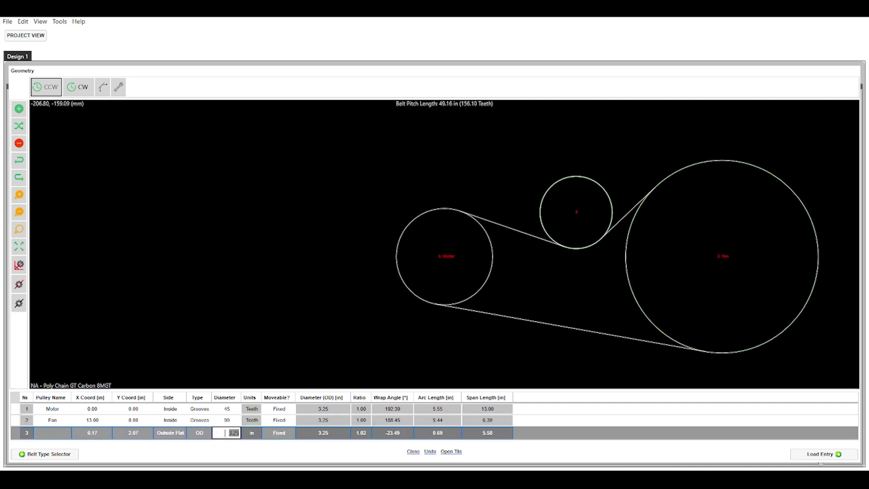
text(3)
key(Tab)
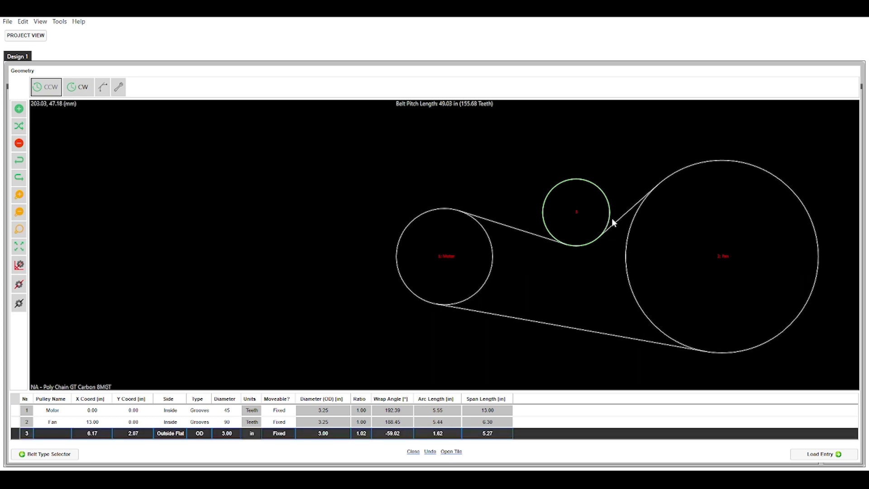
drag(574, 227, 550, 225)
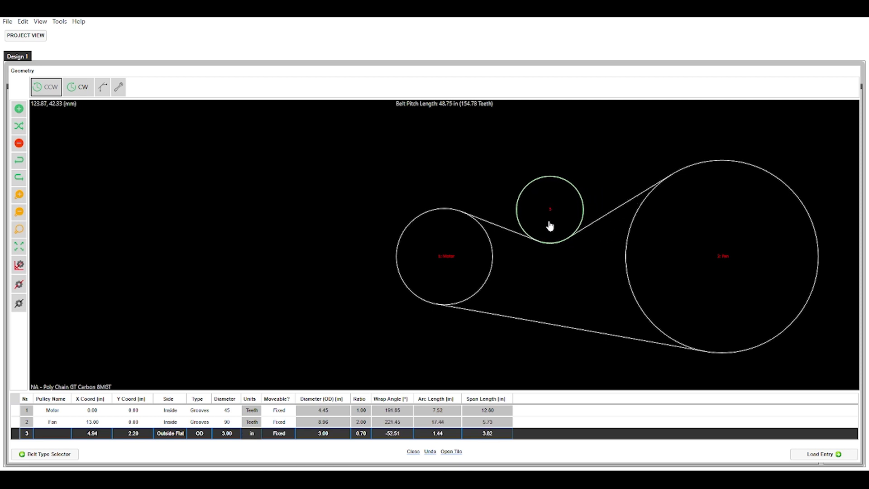
Step: Name pulley 3 Idler and change it from Fixed to Slotted
click(55, 433)
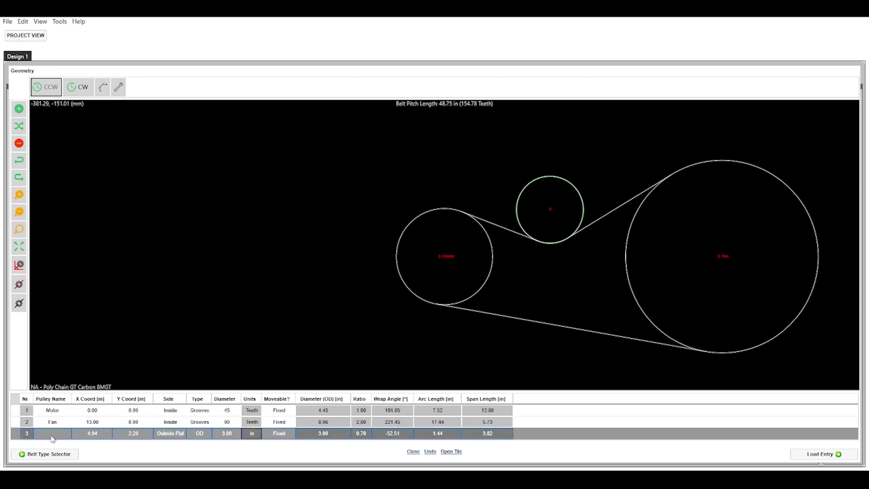
click(54, 434)
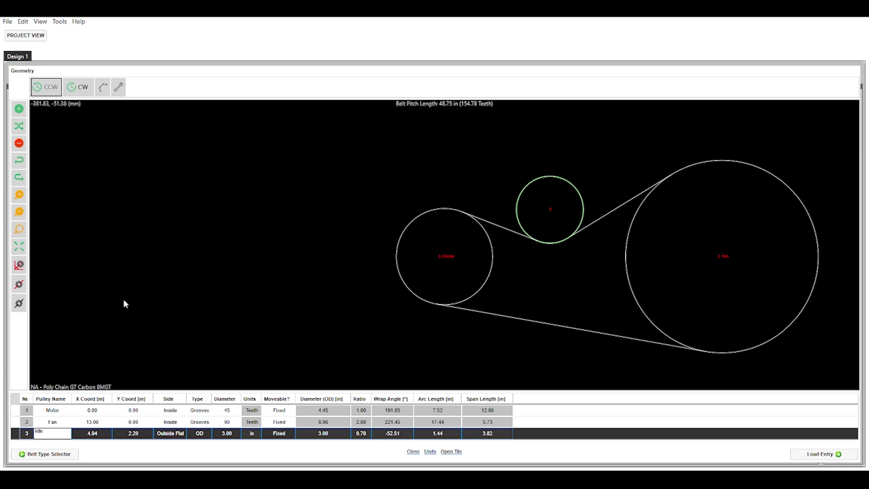
key(Tab)
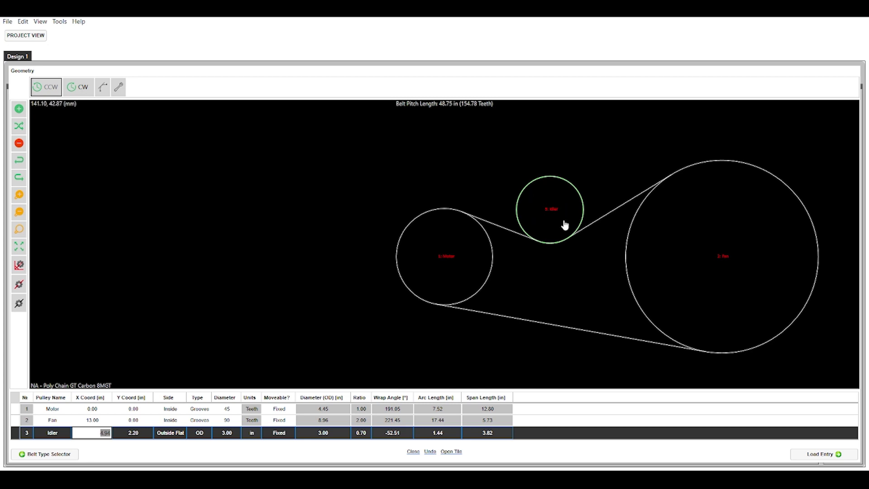
click(25, 290)
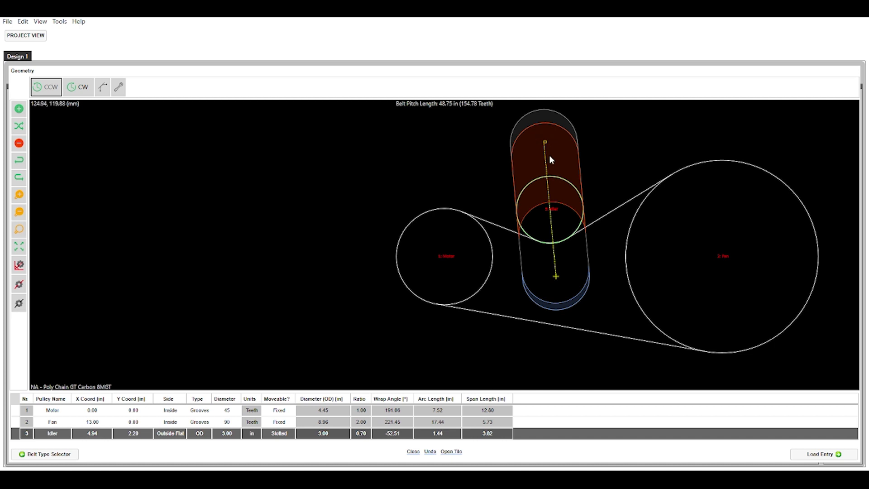
Step: Accept the idler's Tensioner Properties with Keep Pulley Position, giving a 6.37 in slot at 56.20°
right_click(546, 223)
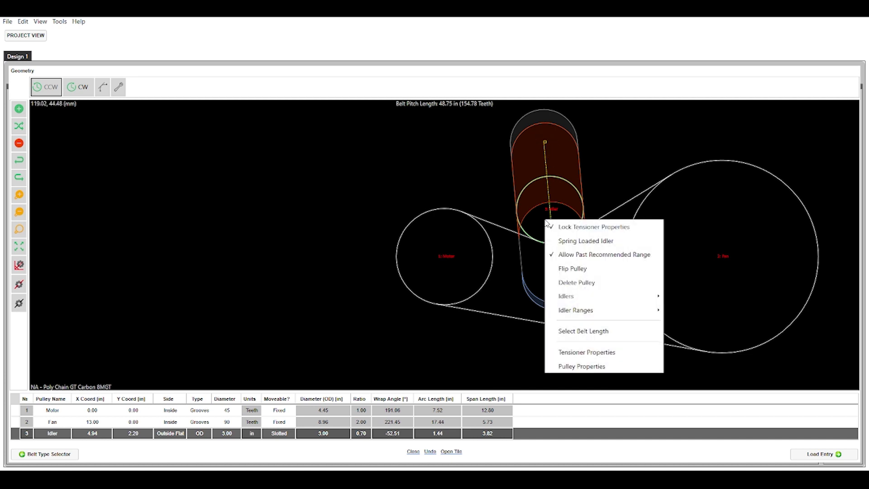
click(563, 360)
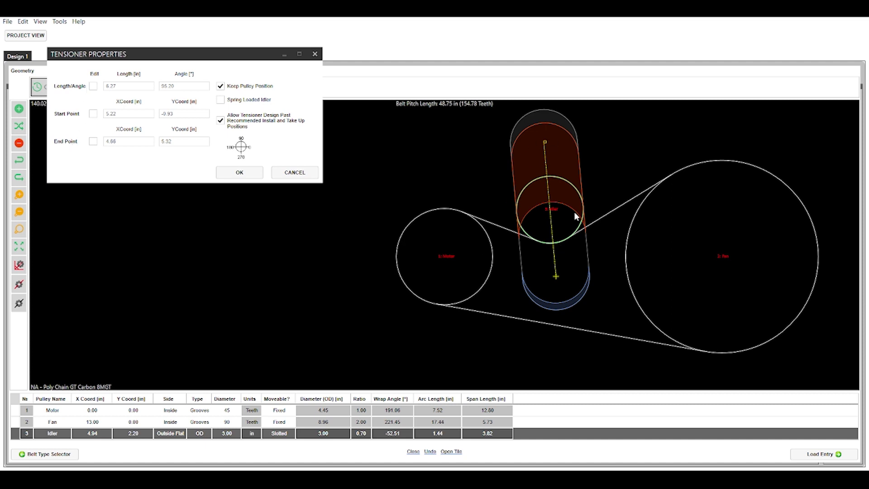
click(237, 173)
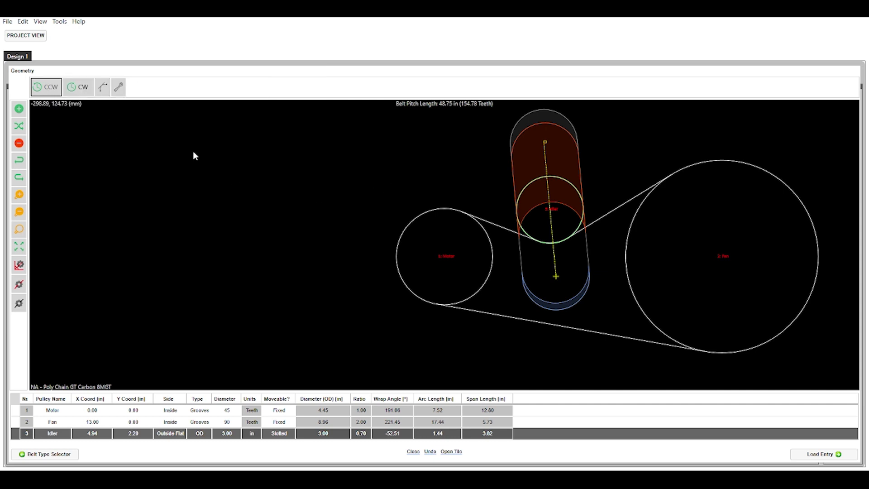
Step: Choose the stock 8MGT-1280-12 belt (160 teeth, 50.39 in) from the belt length list
click(118, 90)
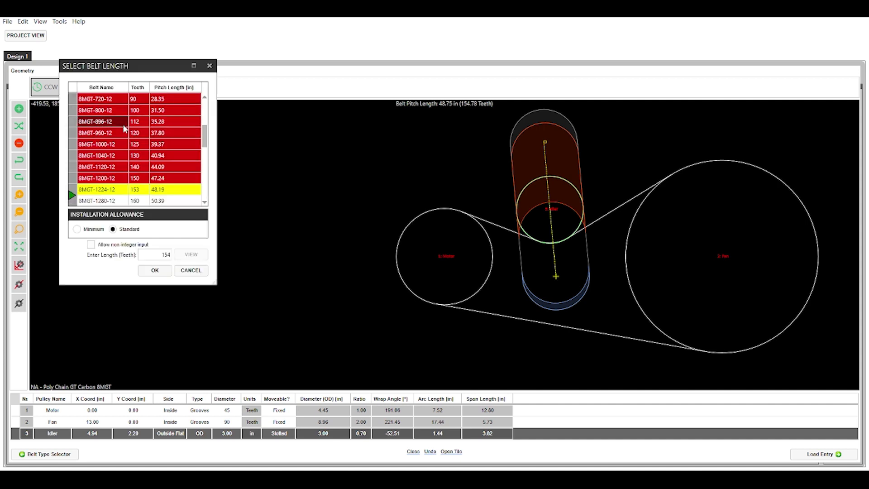
scroll(125, 129, down, 1)
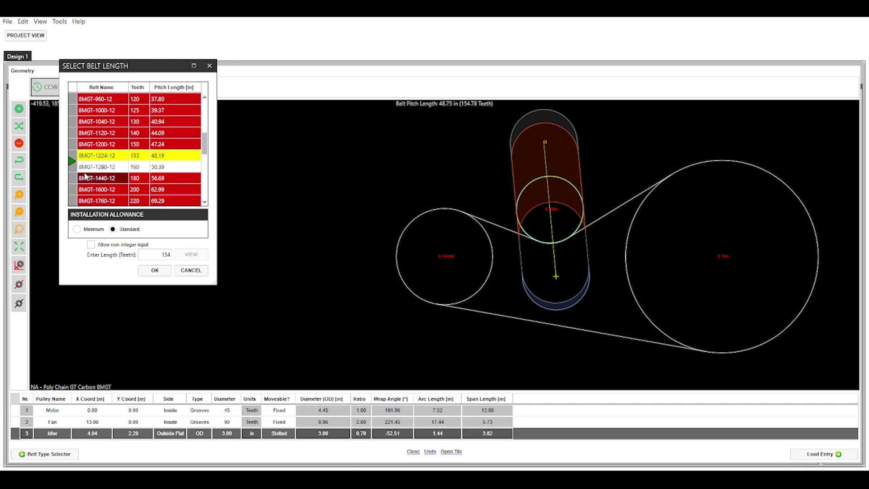
click(96, 168)
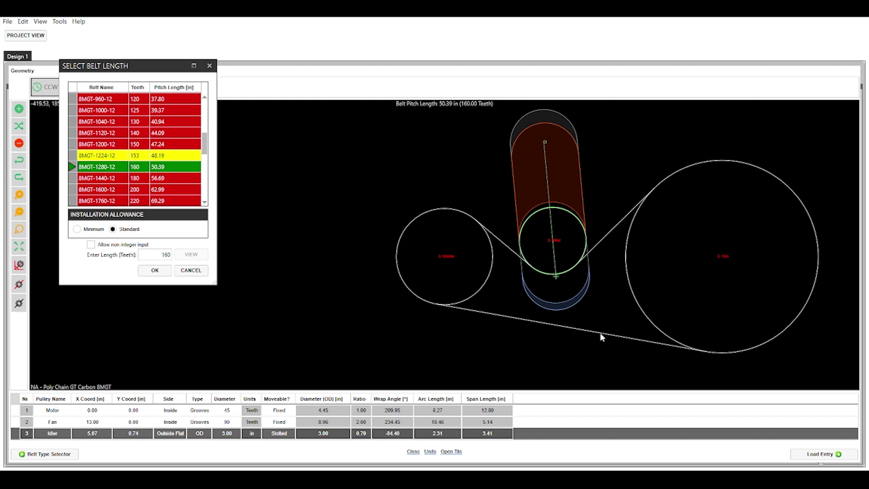
click(155, 270)
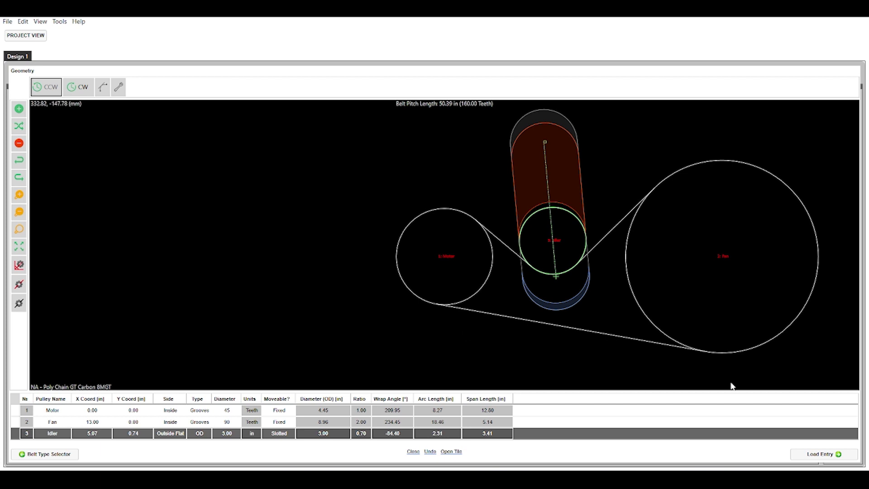
click(813, 454)
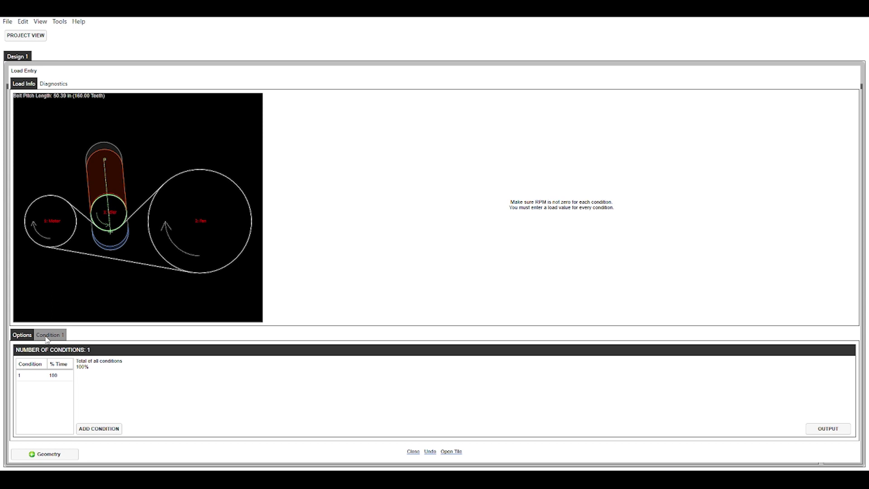
Step: Show the Condition 1 load table listing Motor, Fan and Idler
click(46, 335)
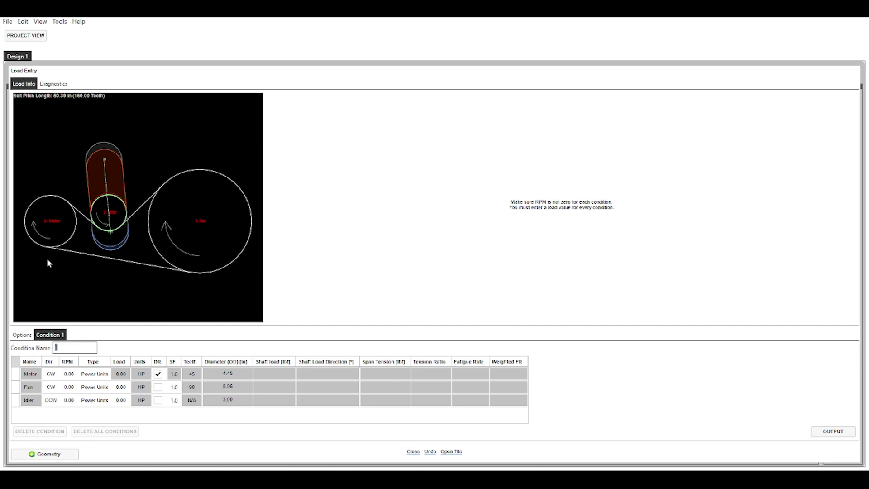
Step: Keep the motor rotating clockwise and set its speed to 1750 RPM
click(57, 374)
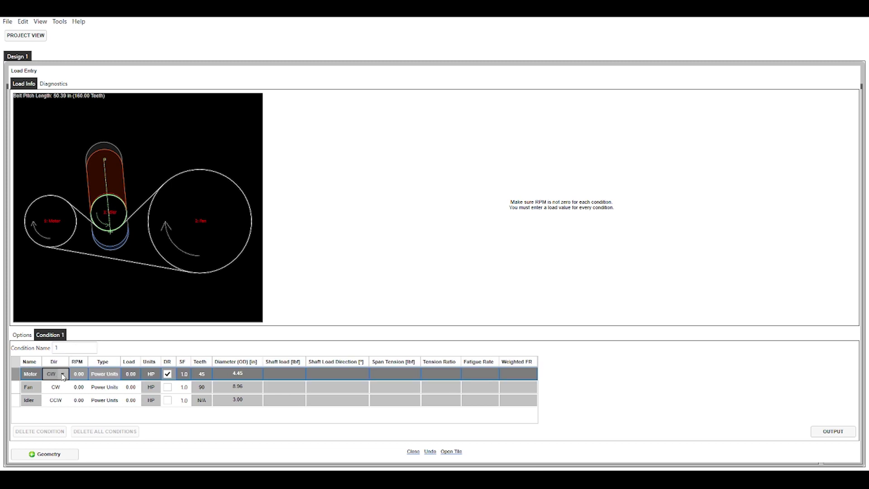
click(63, 374)
click(54, 385)
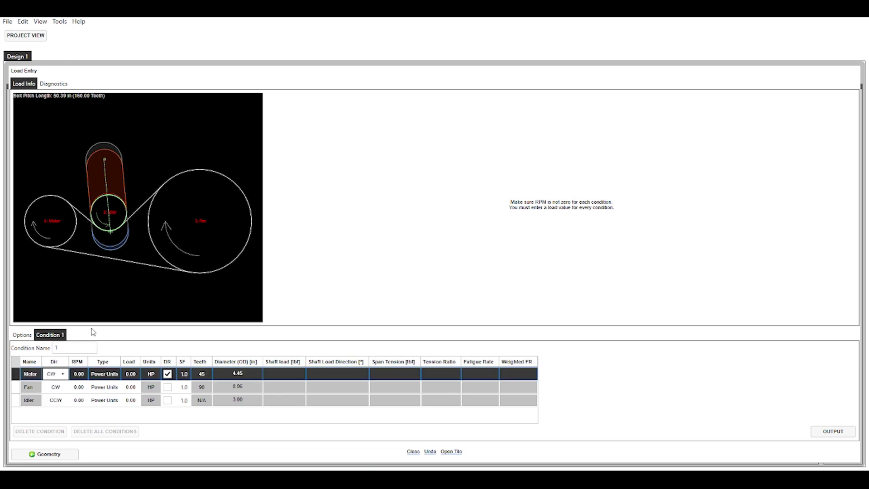
click(80, 375)
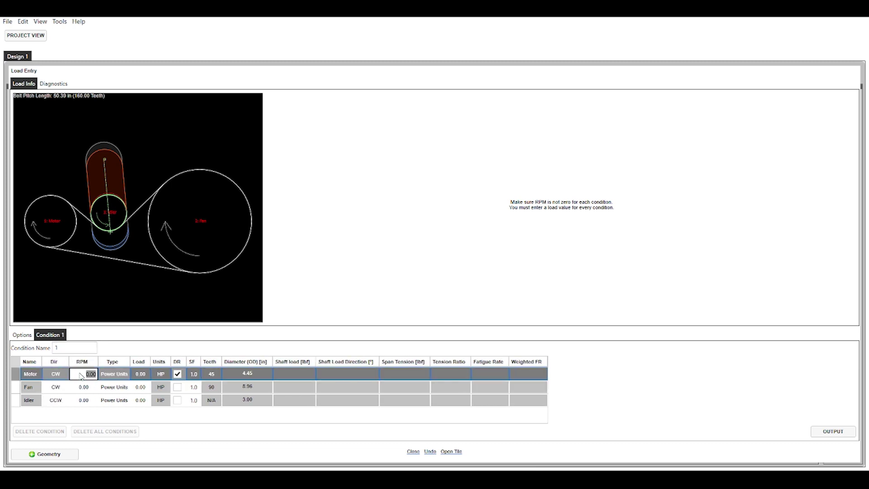
text(1750)
key(Tab)
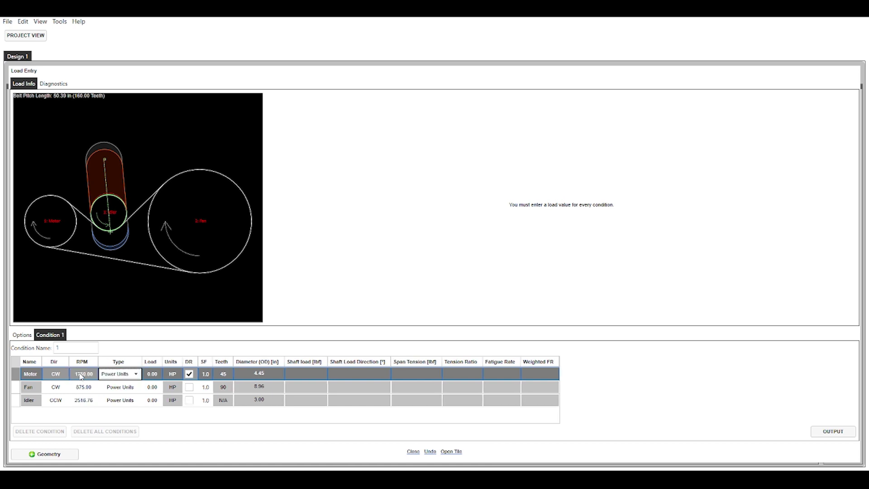
Step: Keep Power Units as the motor's load type and select the Fan load cell
click(121, 375)
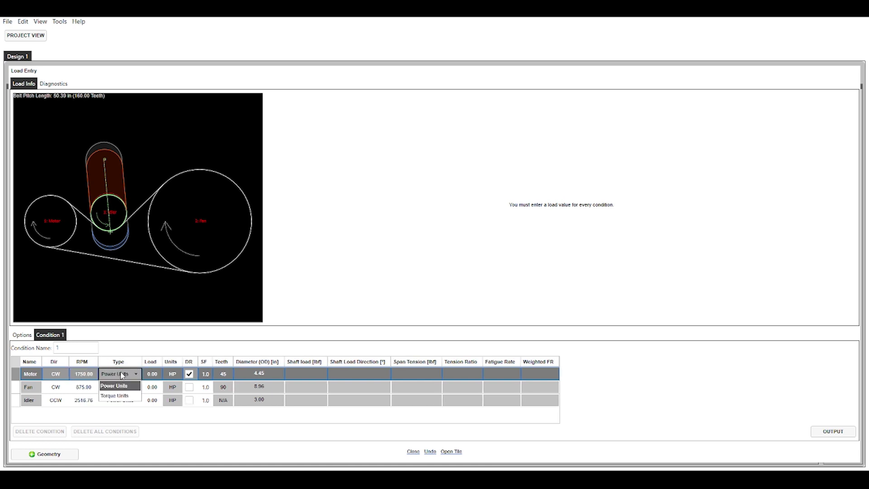
click(121, 375)
click(121, 374)
click(121, 375)
click(121, 375)
click(121, 375)
click(155, 375)
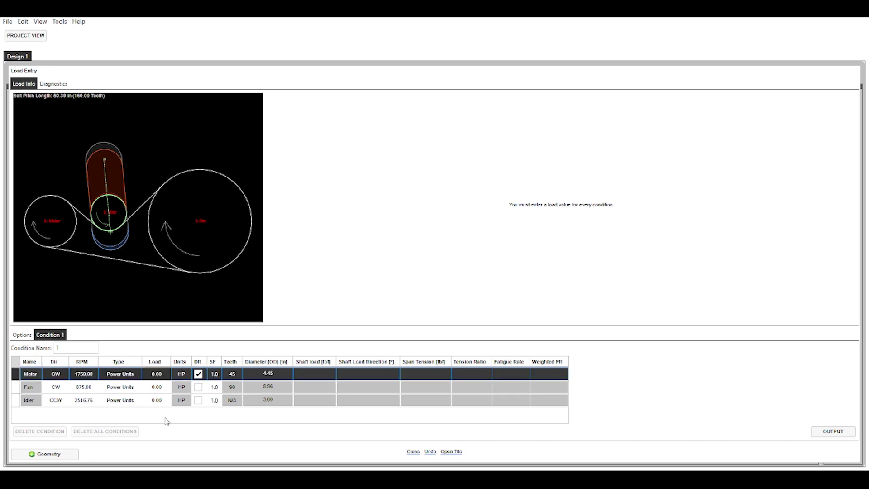
click(165, 388)
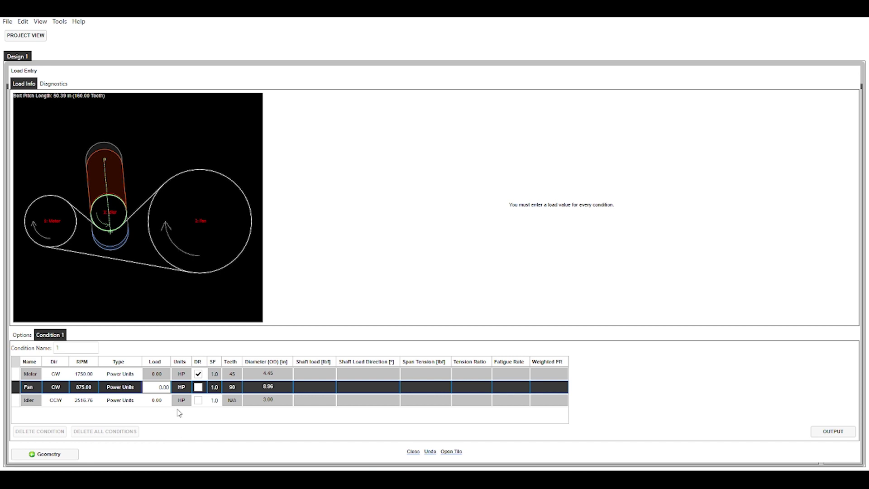
click(163, 388)
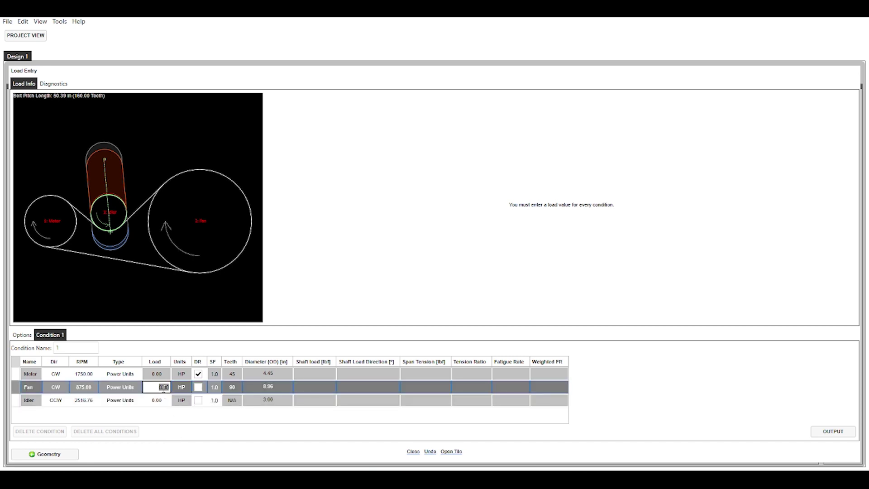
Step: Enter a 30 HP load for the fan
text(30)
key(Tab)
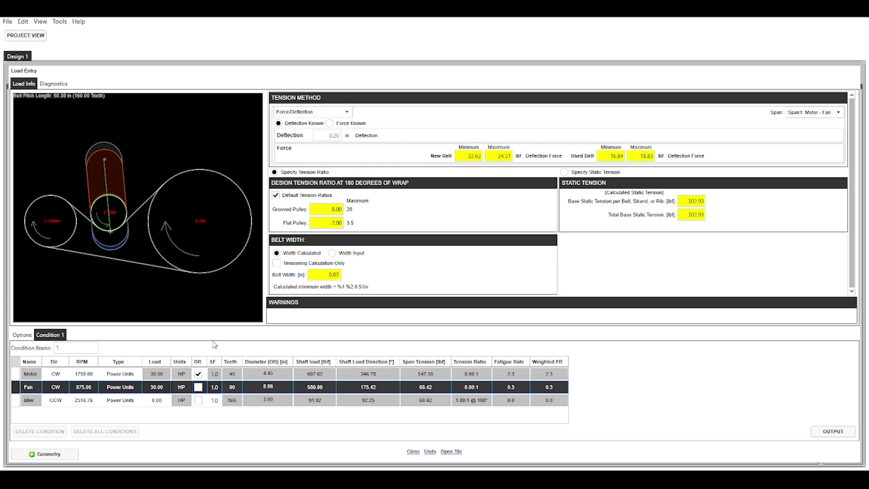
Step: Change the fan's service factor to 1.6
click(214, 388)
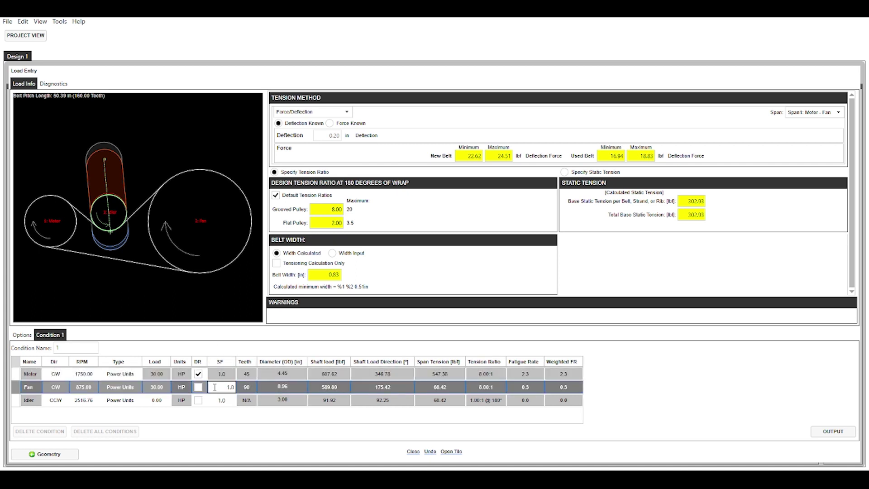
double_click(214, 387)
text(1.6)
key(Return)
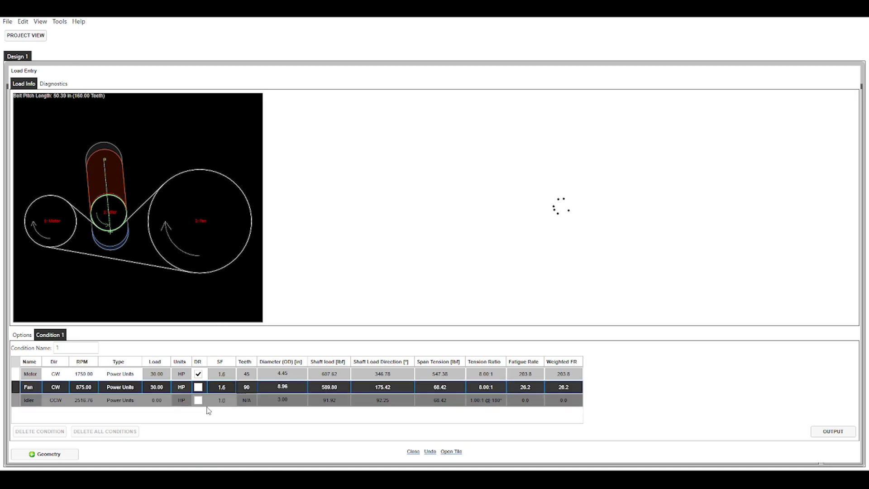